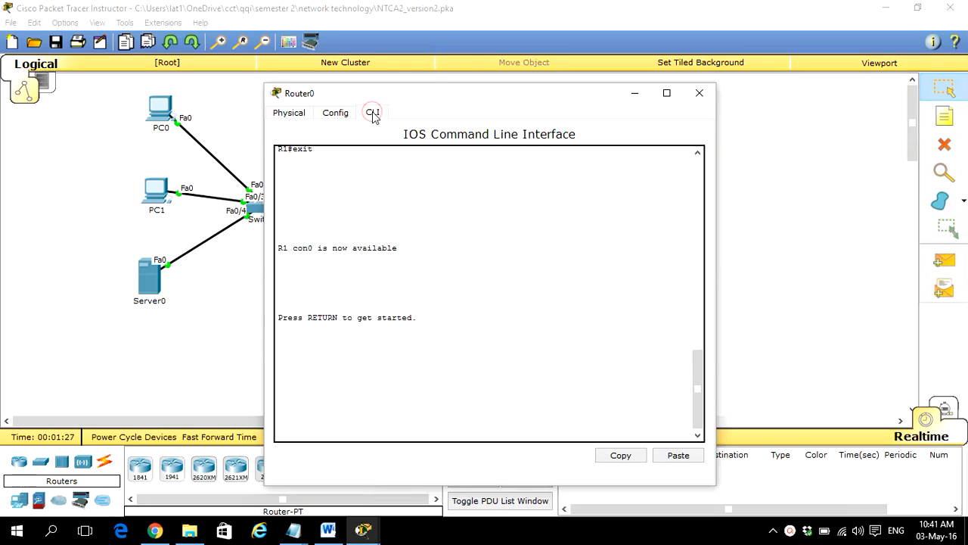
- Start the Router0 console session, enter privileged mode with enable, and open global configuration mode with configure terminal
click(376, 329)
key(Return)
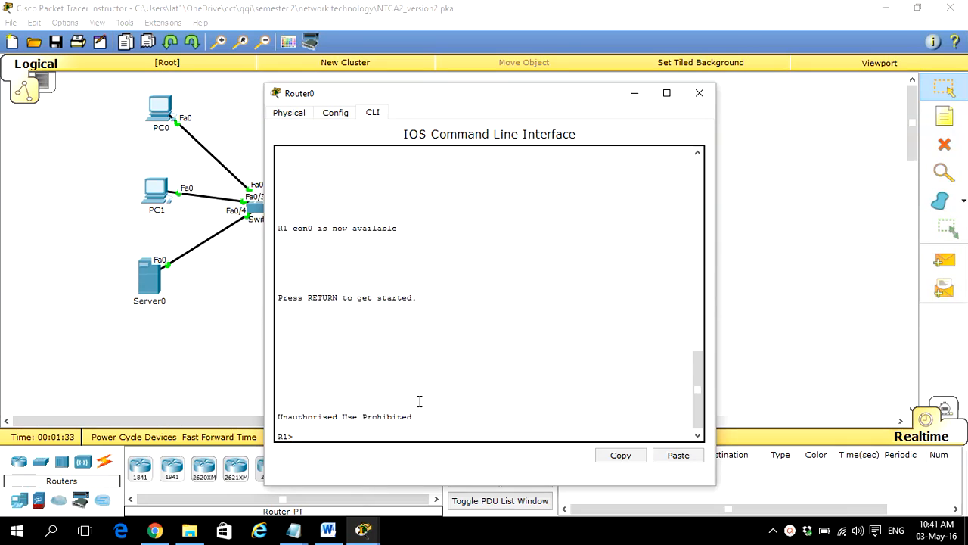
text(enable)
key(Return)
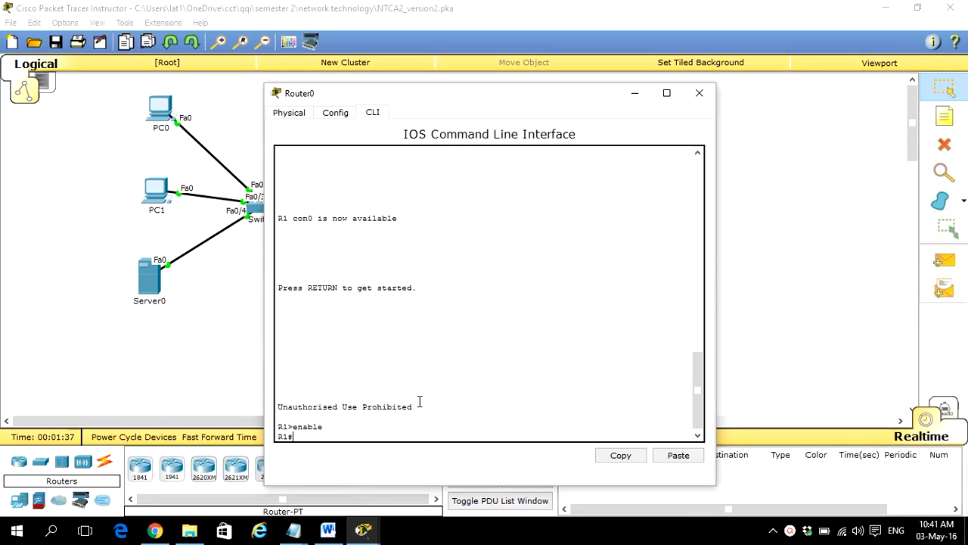
text(configure terminal)
key(Return)
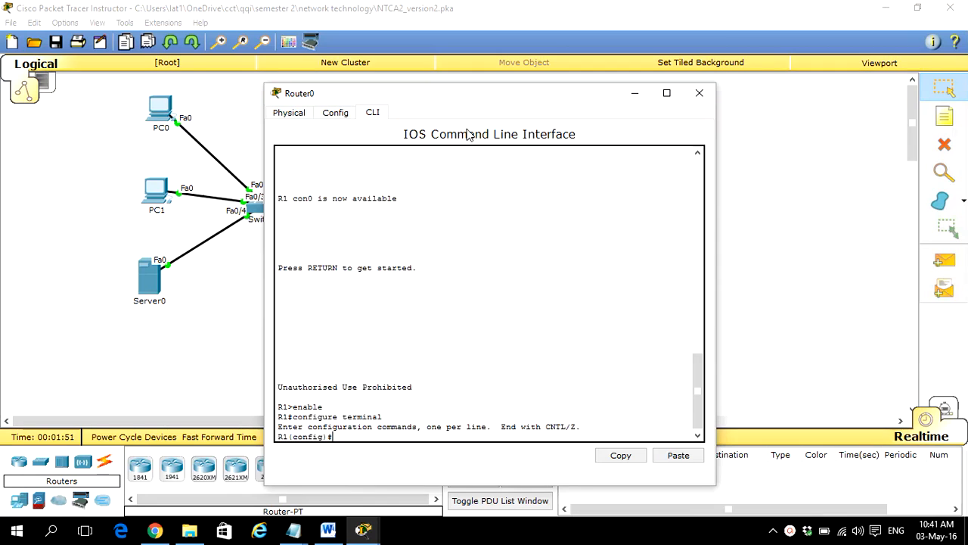
- Move the Router0 window clear of the topology and enter interface configuration mode for fastethernet 0/0
drag(467, 93, 638, 65)
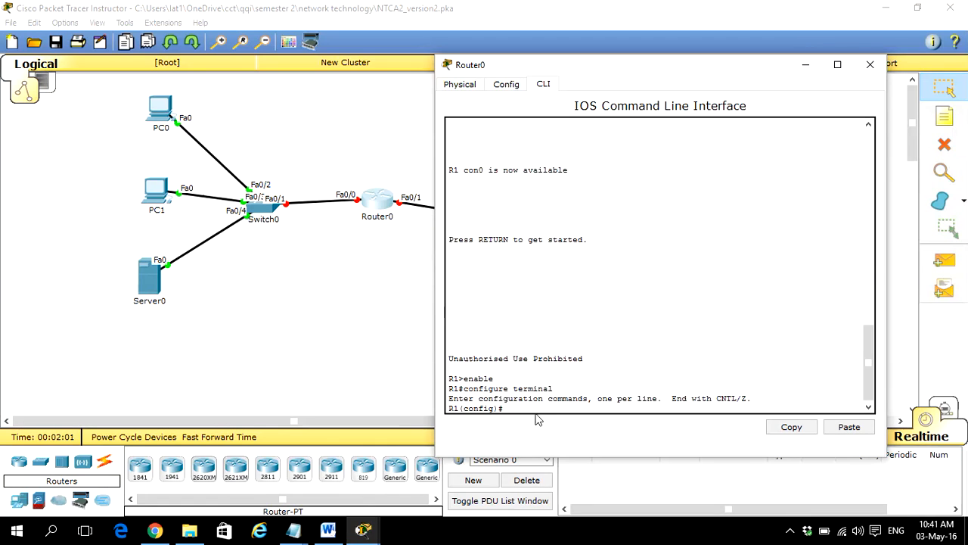
text(interface fastethernet )
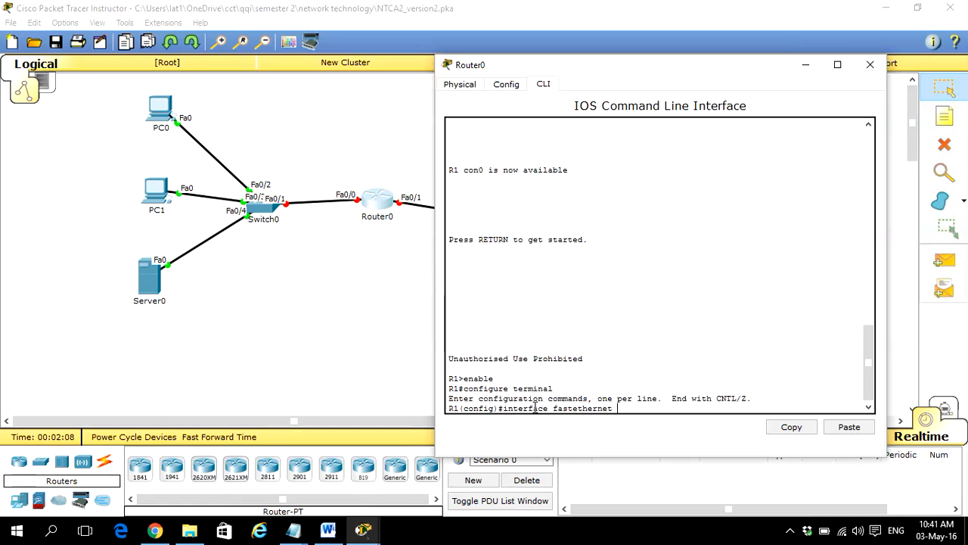
text(0/0)
key(Return)
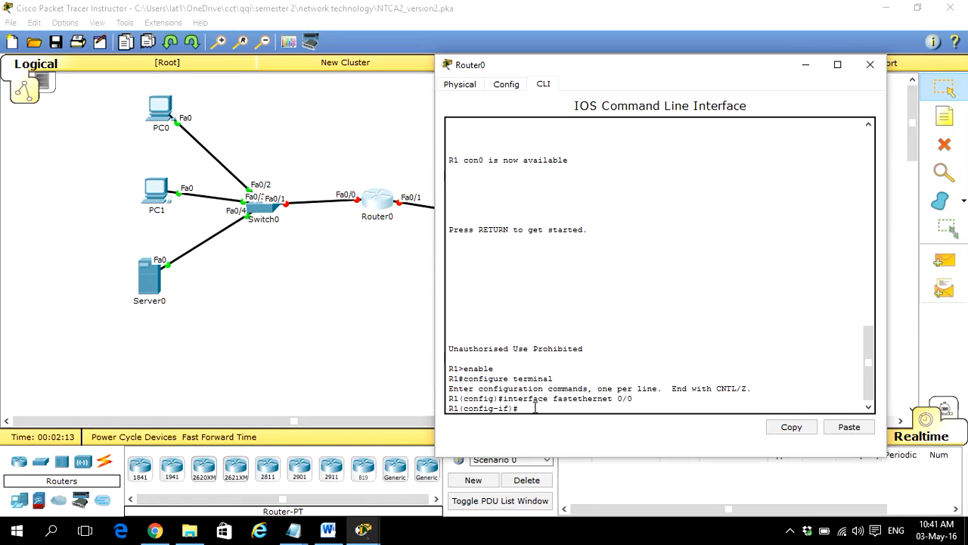
drag(536, 408, 463, 409)
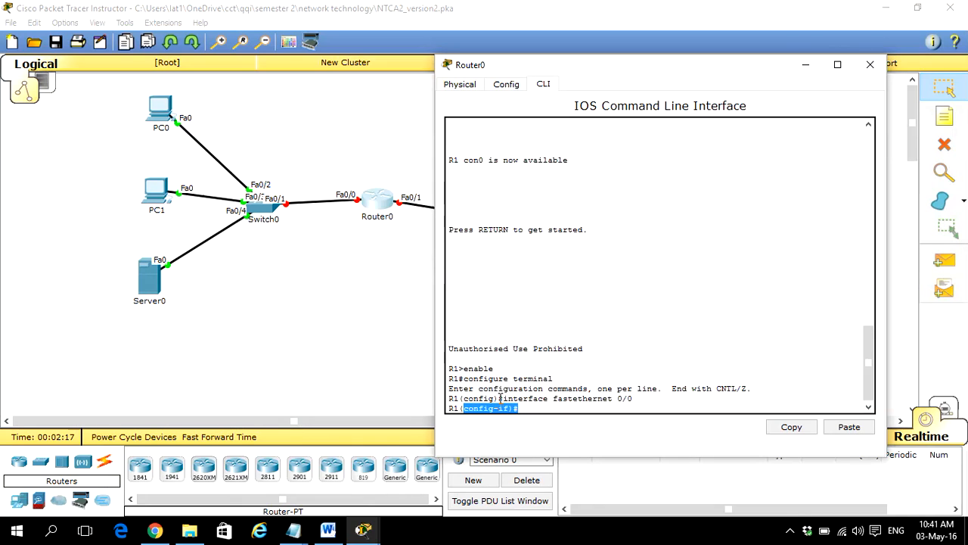
drag(493, 409, 509, 408)
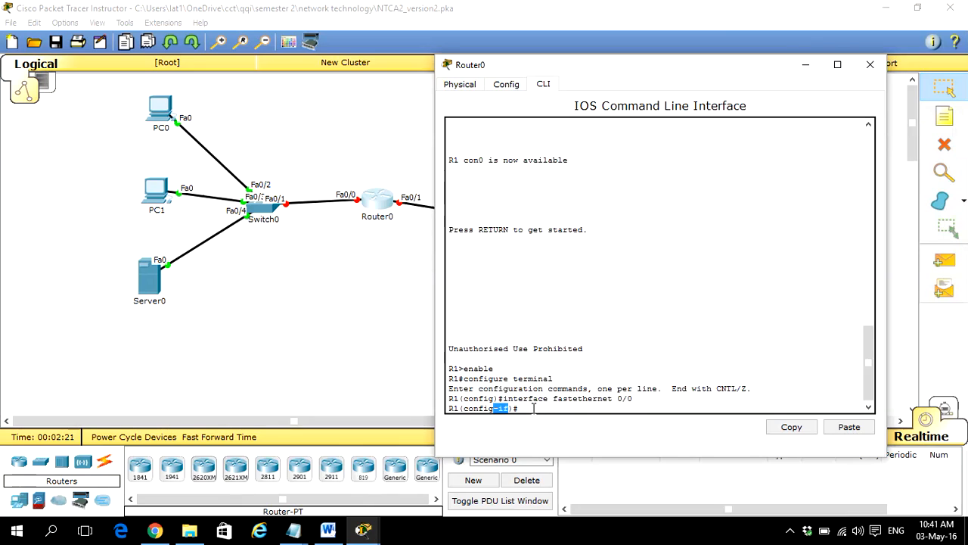
- Try to assign the IP address 192.168.1.78 to FastEthernet 0/0 without a subnet mask
click(533, 410)
text(ip address 192.)
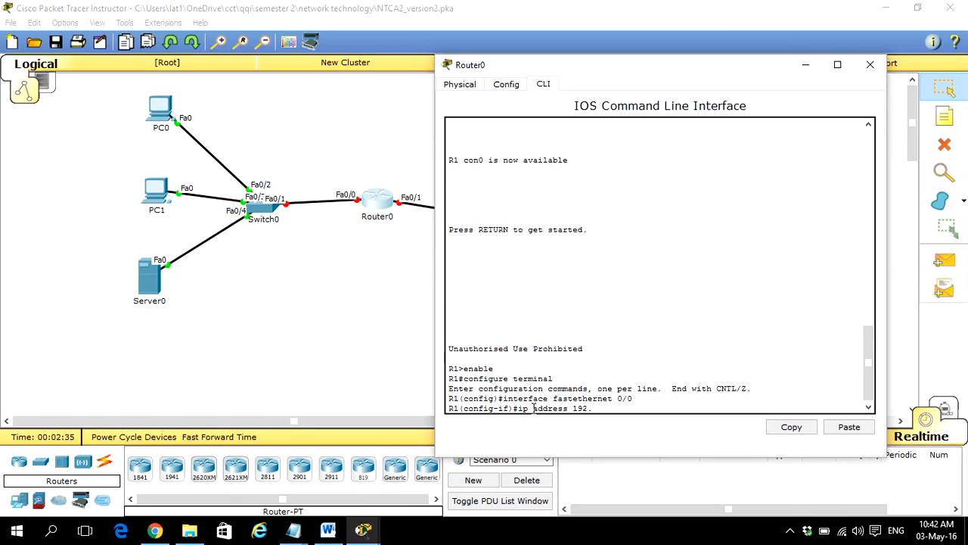
text(168.1.78)
key(Return)
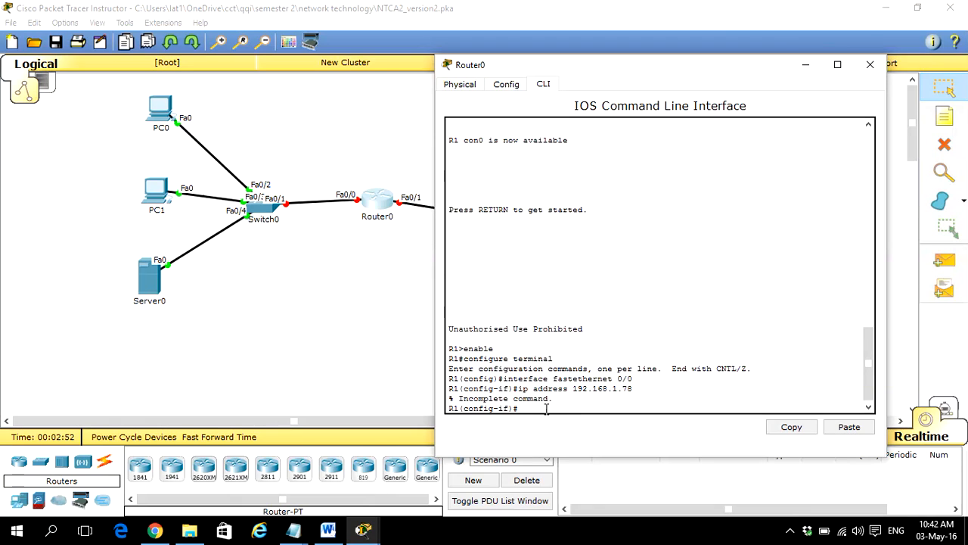
- Assign FastEthernet 0/0 the IP address 192.168.1.78 with subnet mask 255.255.255.0 and enable the interface with no shutdown
text(ip address 192.16)
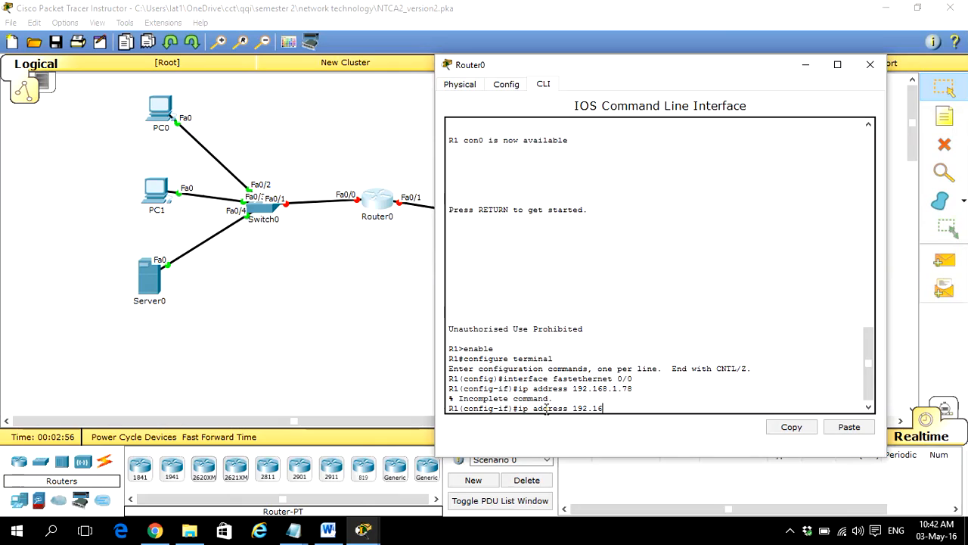
text(8.1.78 255.255.255.)
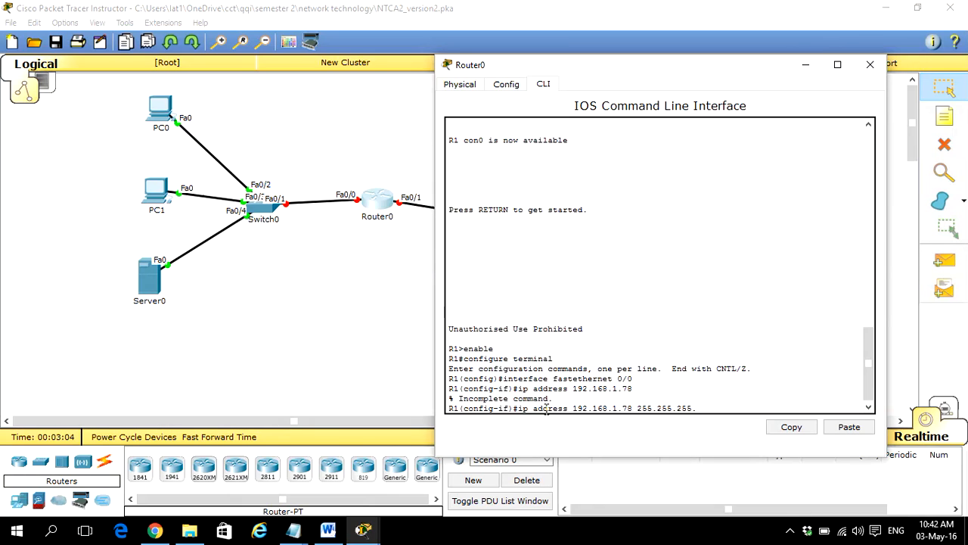
text(0)
key(Return)
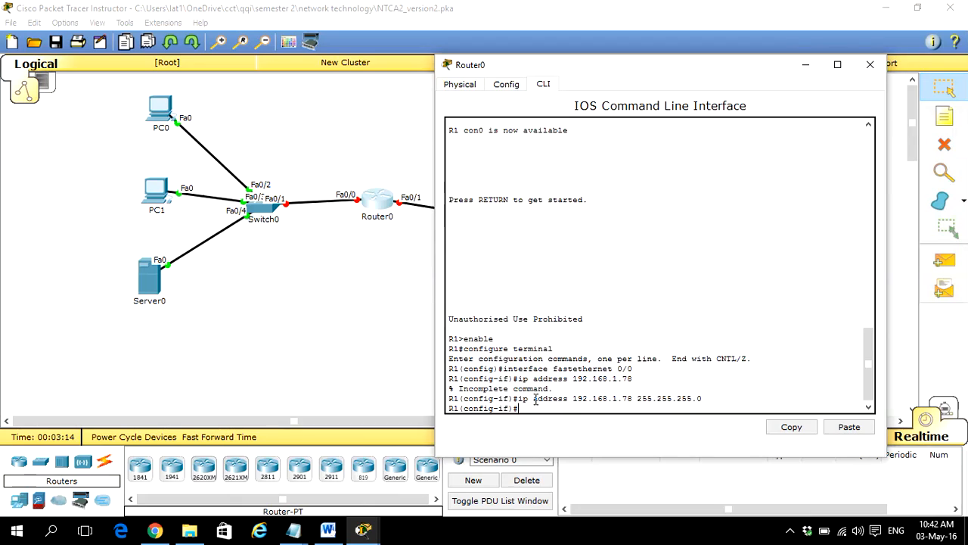
text(no shutdown)
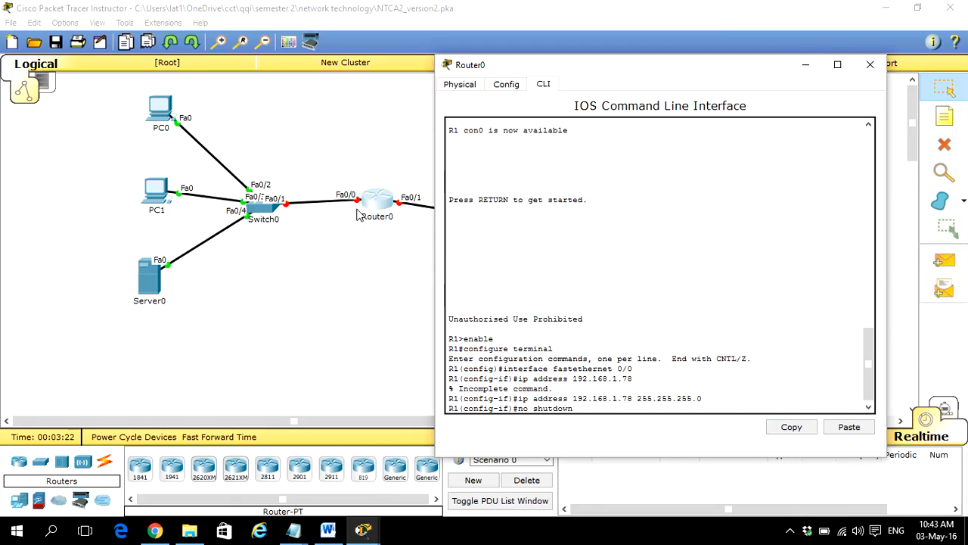
key(Return)
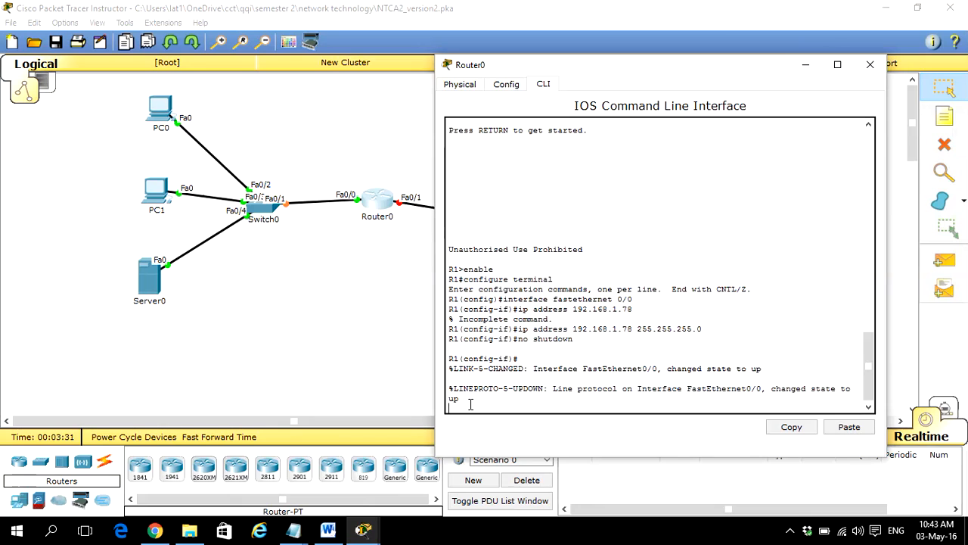
key(Return)
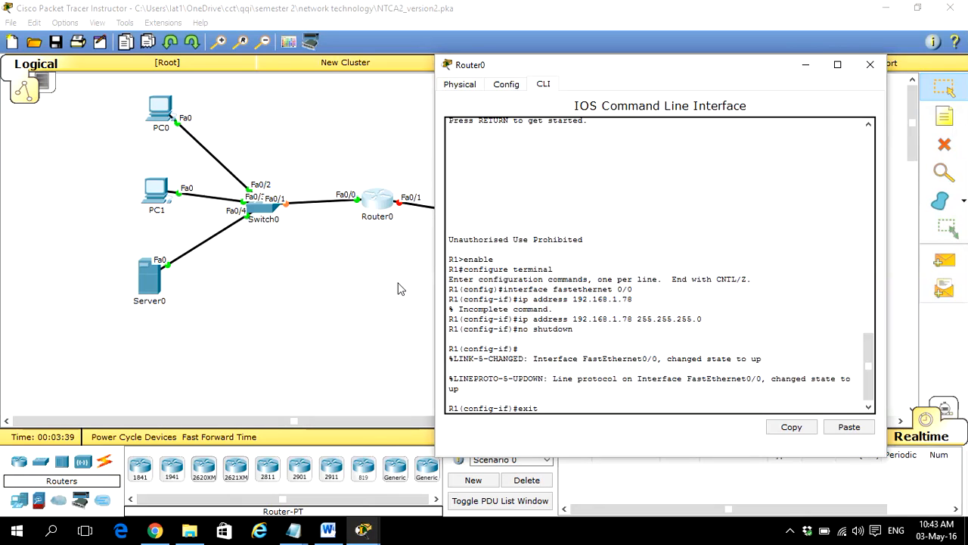
- Exit the FastEthernet 0/0 configuration and enter interface configuration mode for fastethernet 0/1
text(exit)
key(Return)
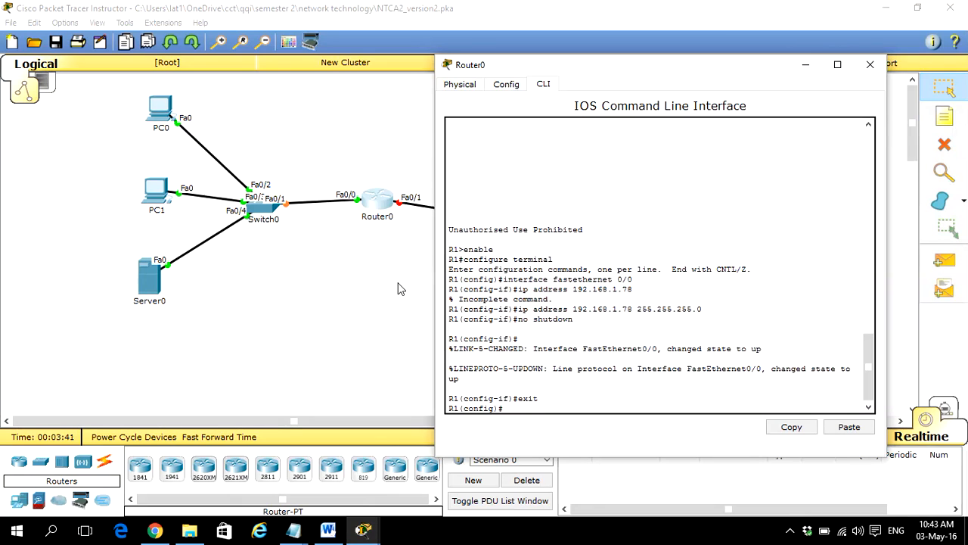
text(interface faste)
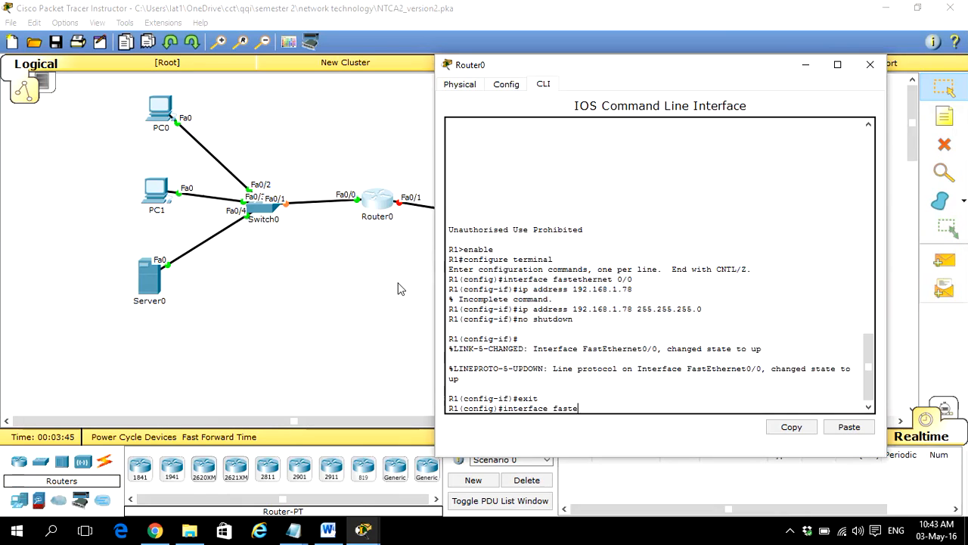
text(thernet 0/1)
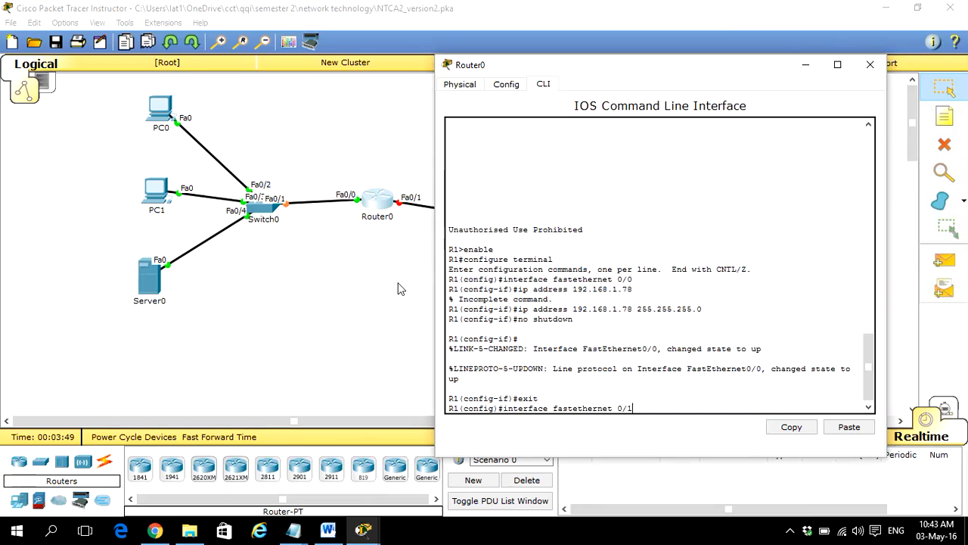
key(Return)
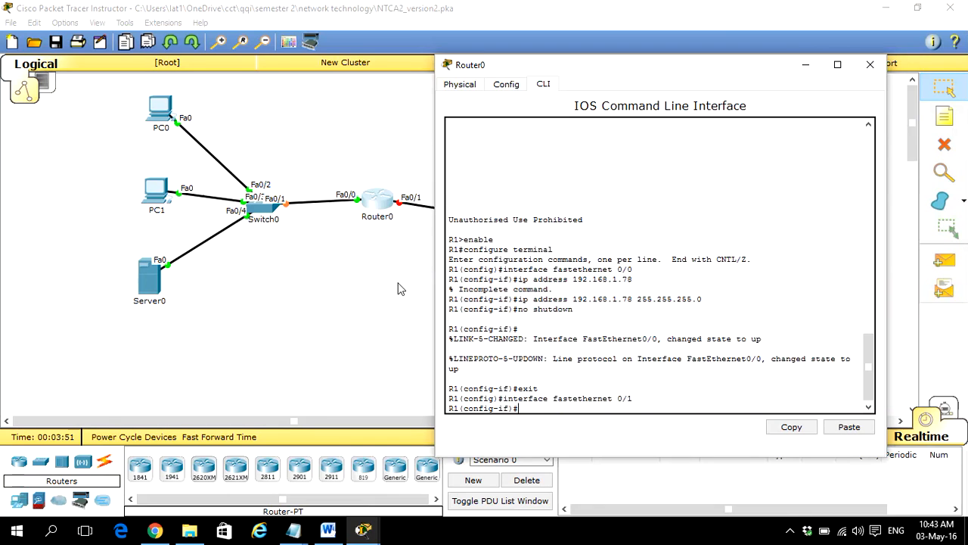
- Try to assign FastEthernet 0/1 the IP address 192.168.1.89 with subnet mask 255.255.255.0
text(ip address 192.168.)
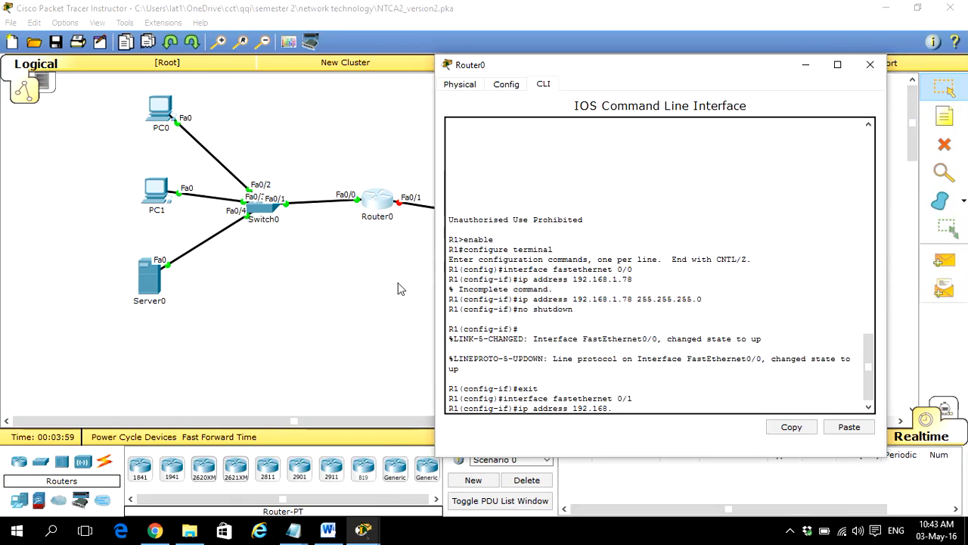
text(1.89 255.255.255.0)
key(Return)
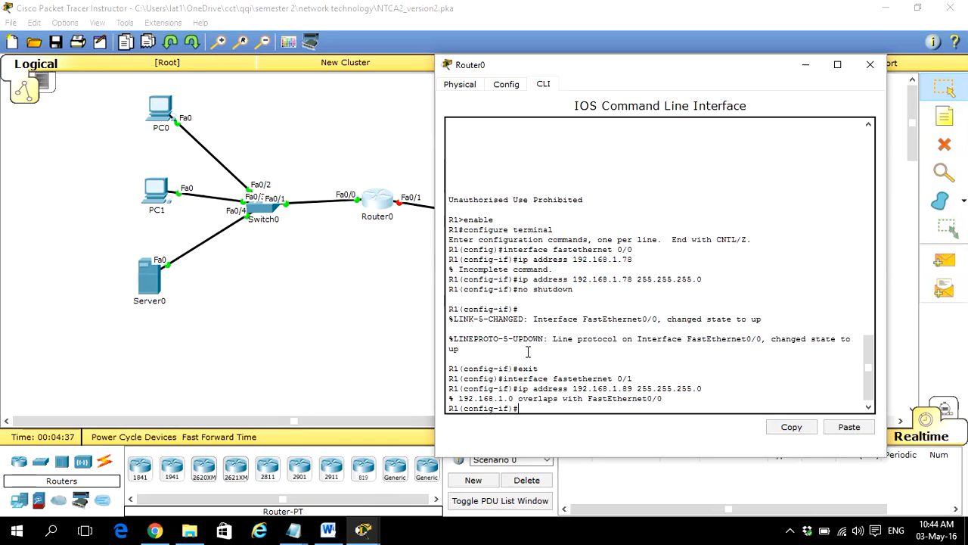
- Assign FastEthernet 0/1 the IP address 192.168.2.100 with subnet mask 255.255.255.0 and enable the interface with no shutdown
text(ip add)
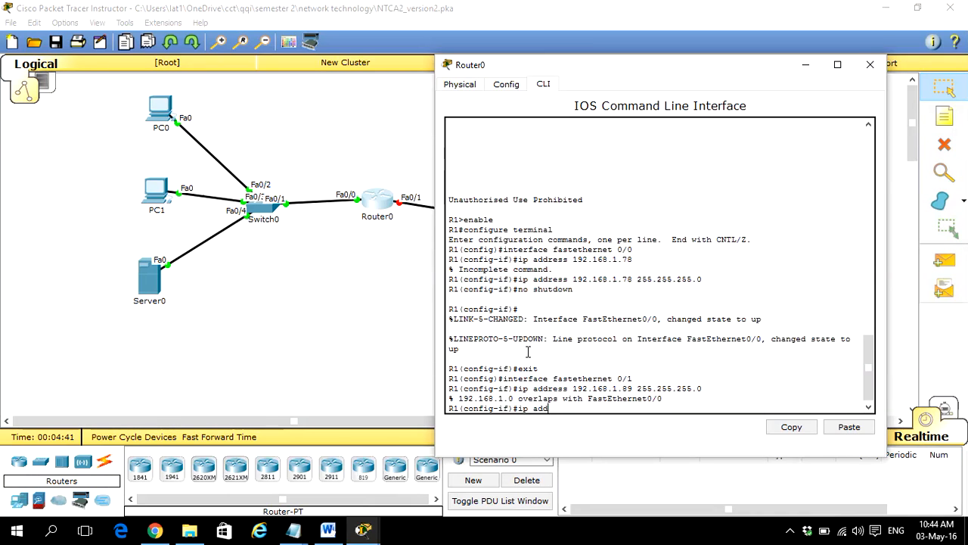
text(ress 192.168.)
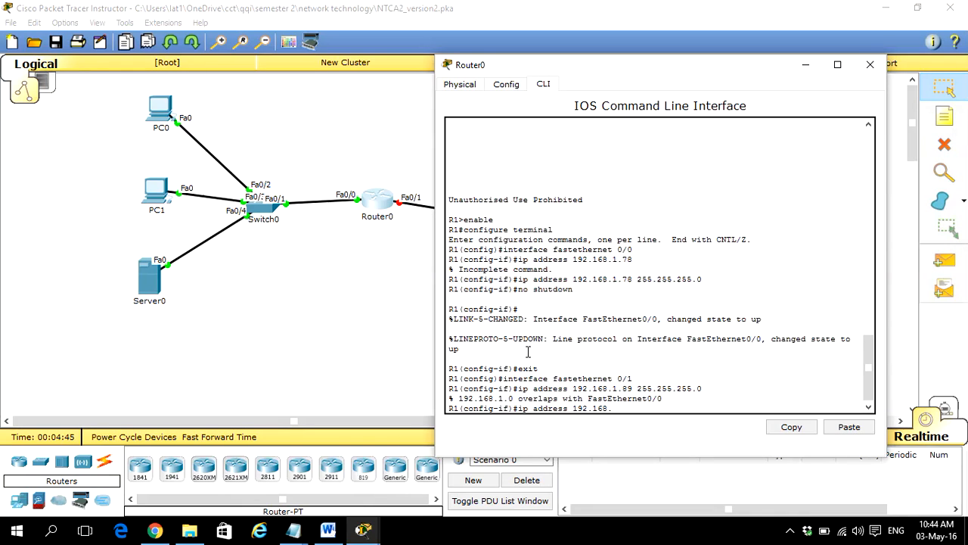
text(2.100 2)
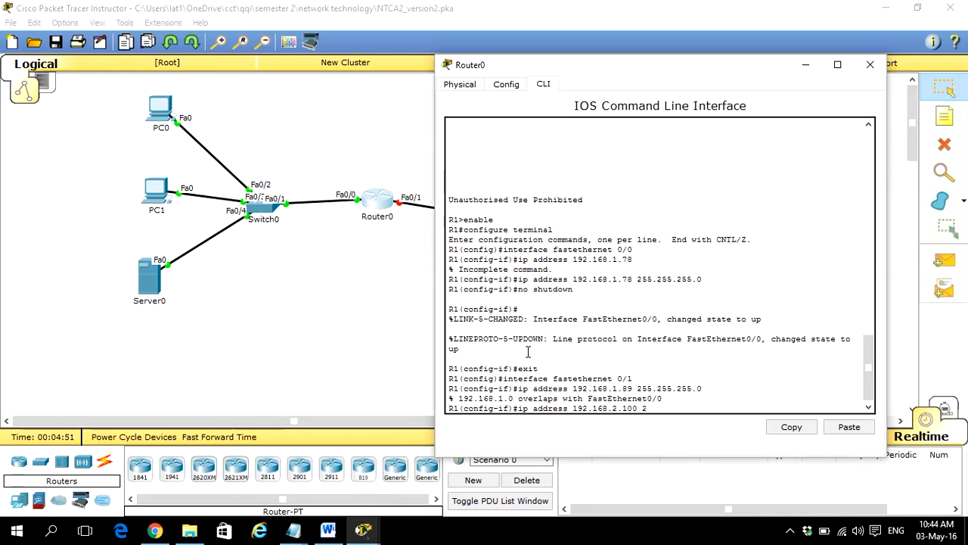
text(55.255.255.0)
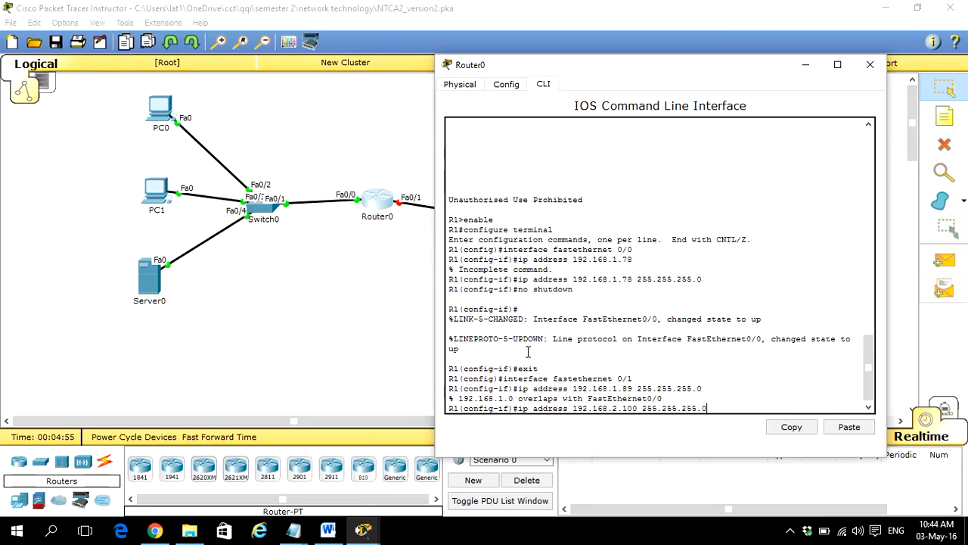
key(Return)
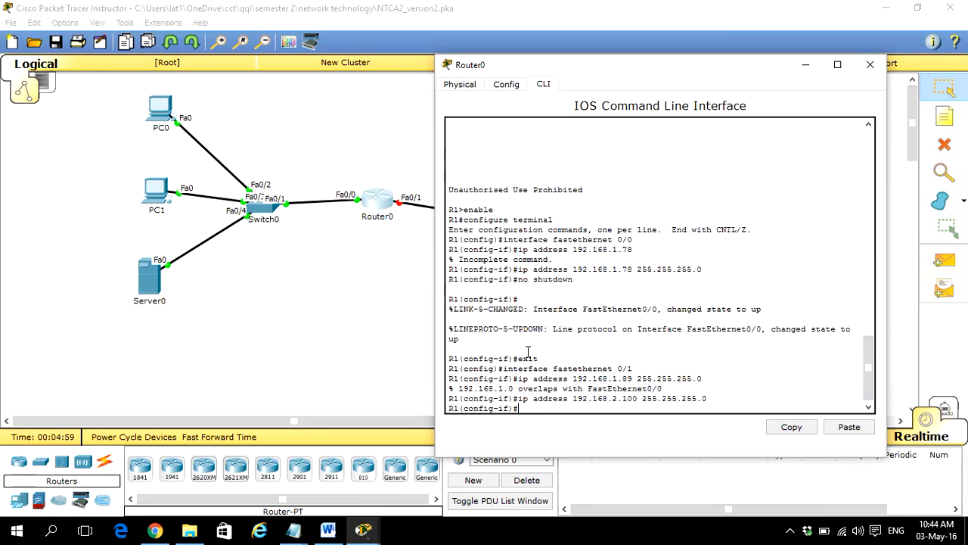
text(no shu)
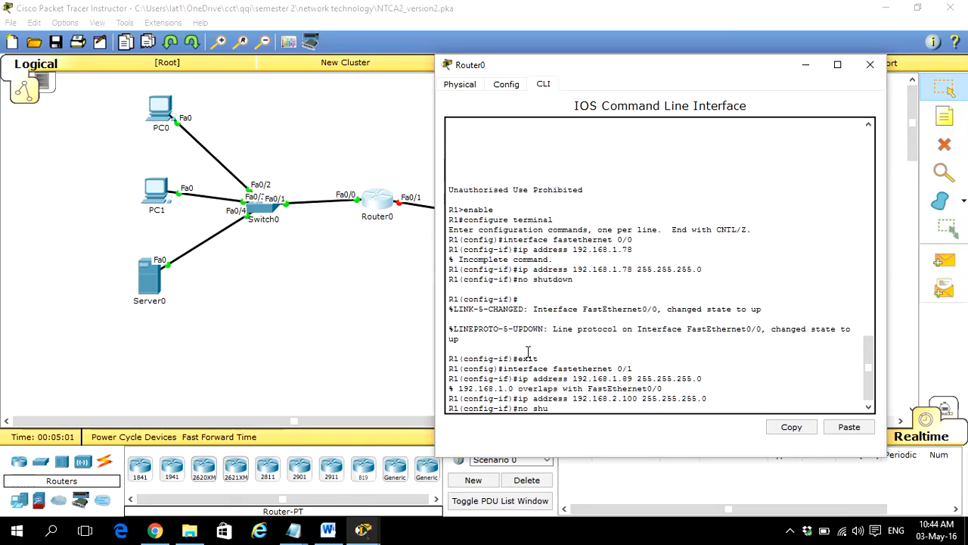
text(tdown)
key(Return)
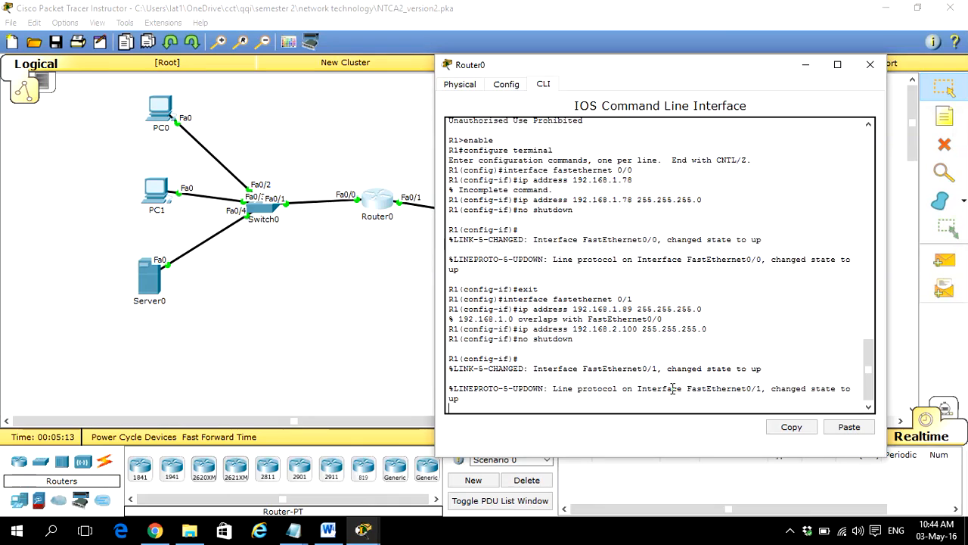
key(Return)
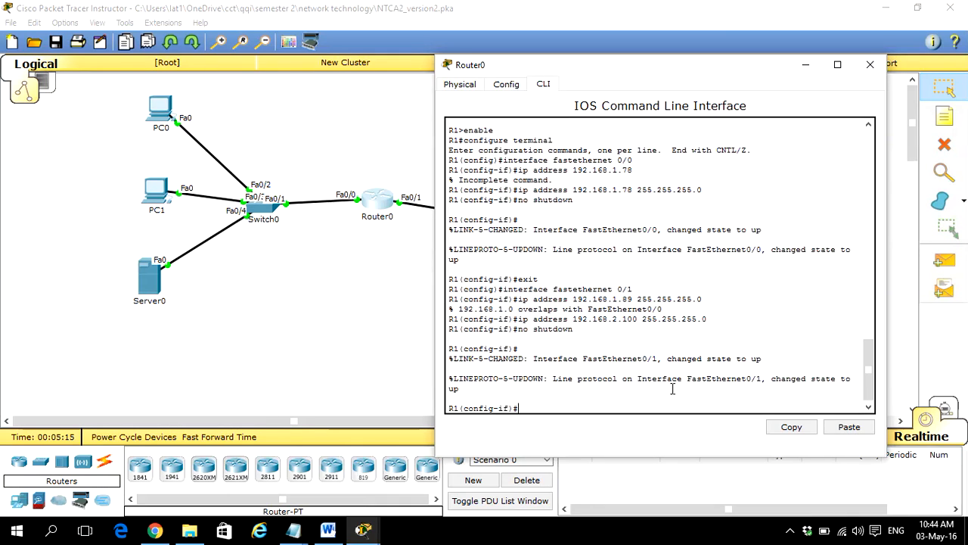